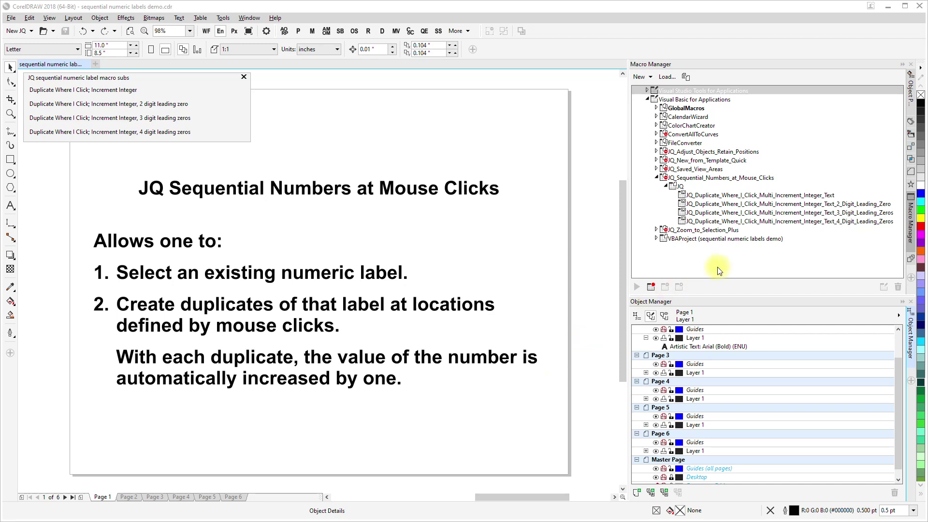
Collapse the macro and object dockers, go to Page 2, and select the 7 label.
click(909, 240)
click(903, 66)
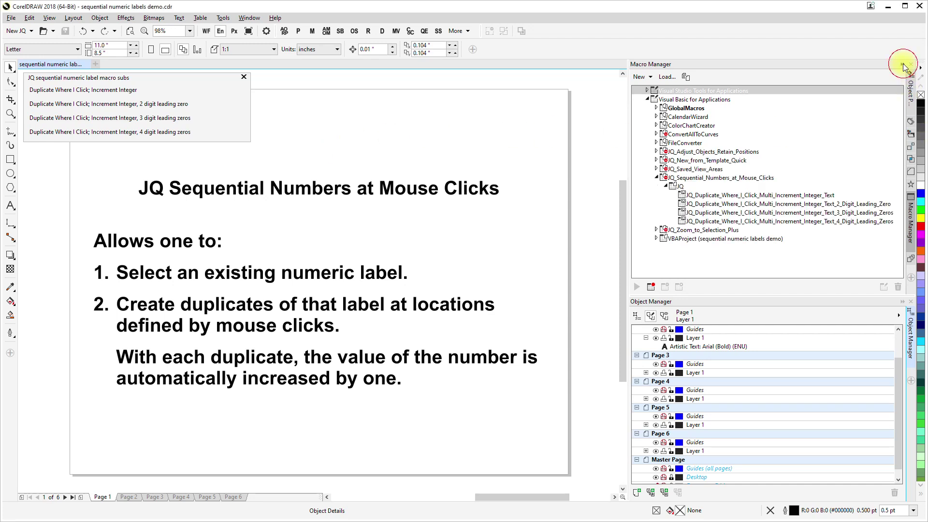
click(125, 498)
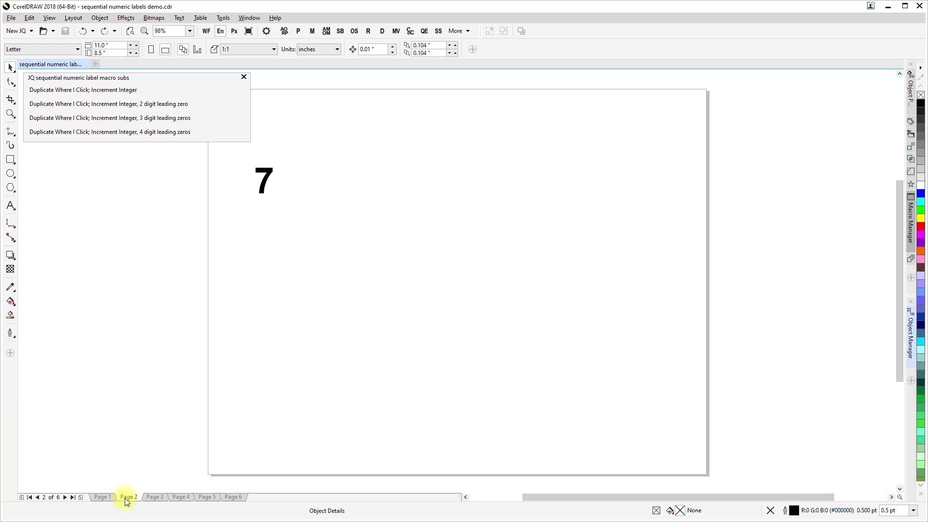
click(265, 183)
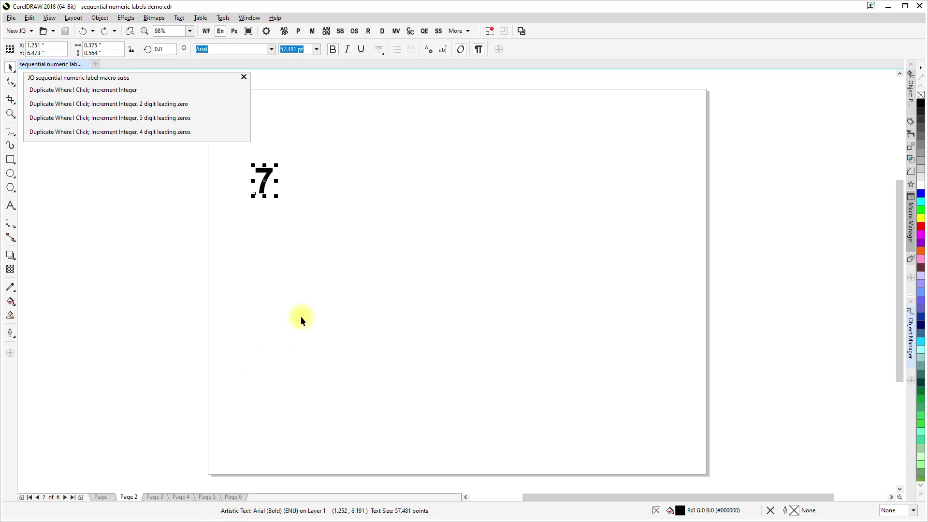
Run Duplicate Where I Click; Increment Integer to place labels 8–11 and 12–15 in two rows.
click(123, 92)
click(366, 182)
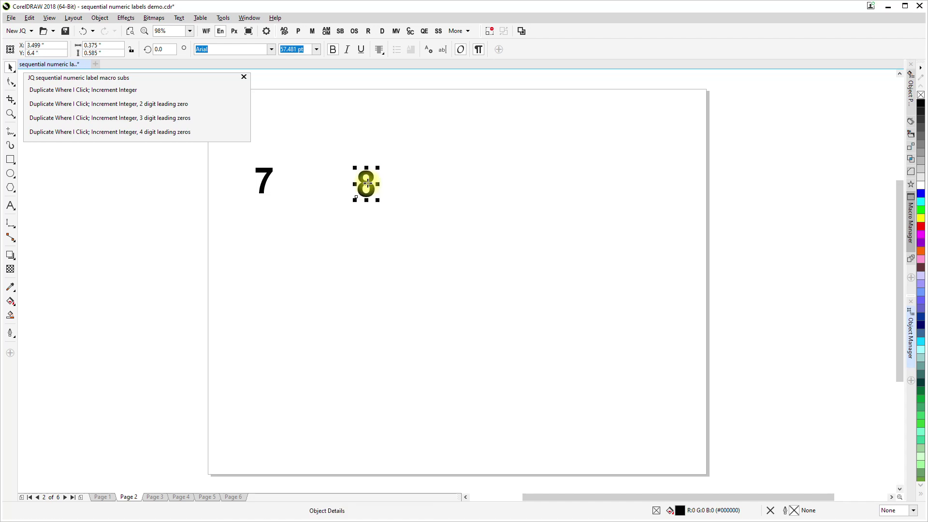
click(472, 185)
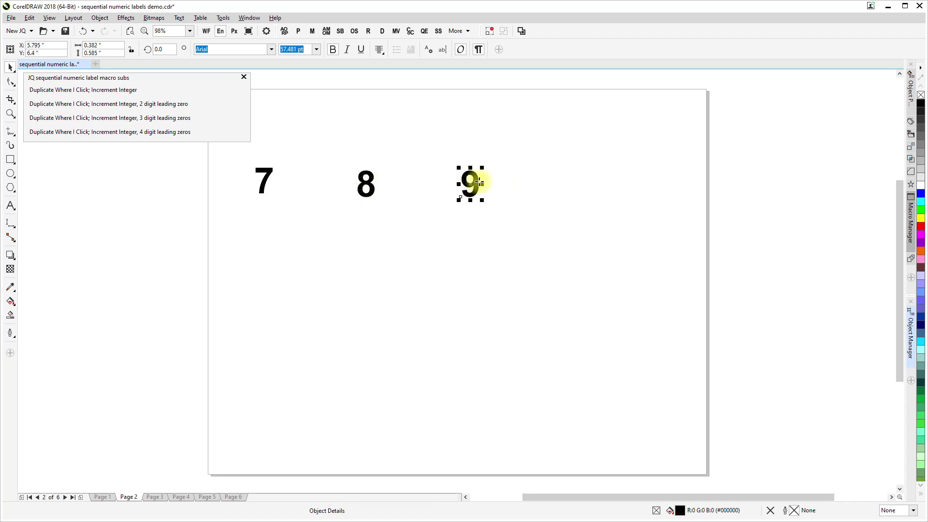
click(574, 183)
click(651, 179)
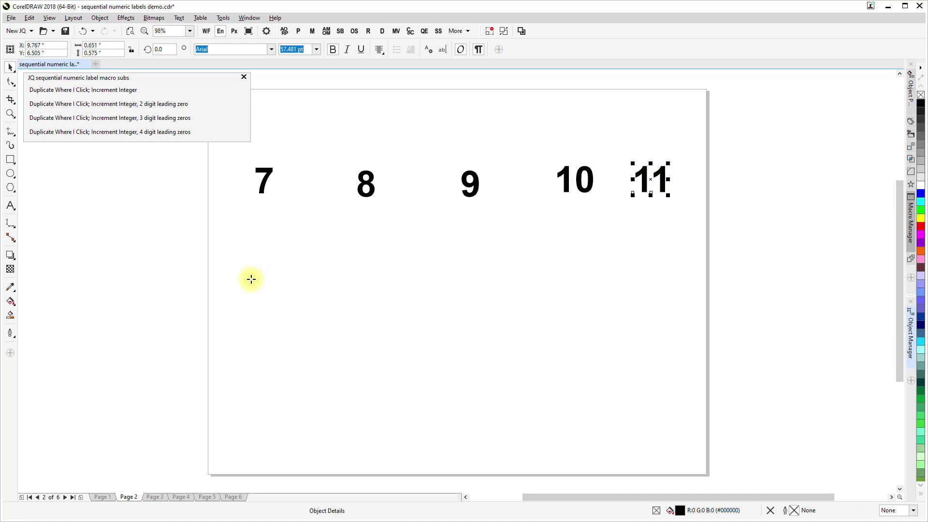
click(266, 257)
click(335, 261)
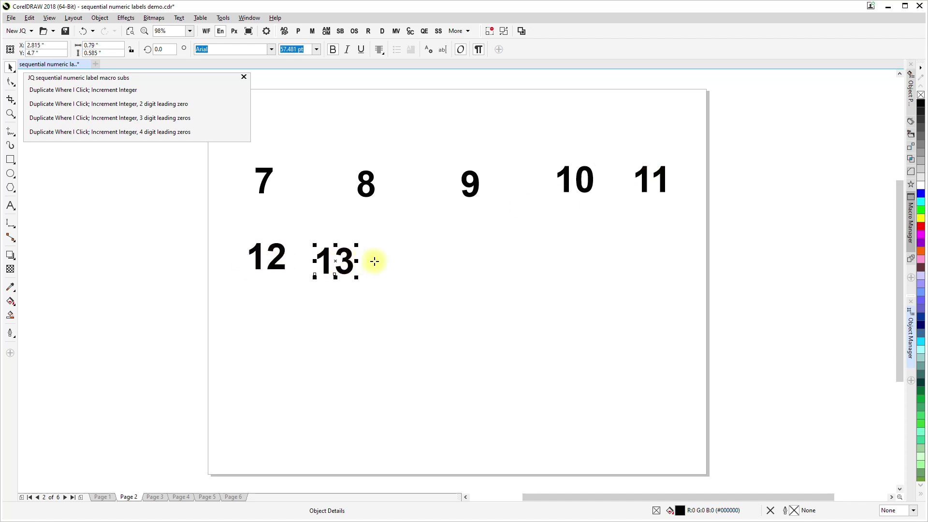
click(394, 261)
click(472, 264)
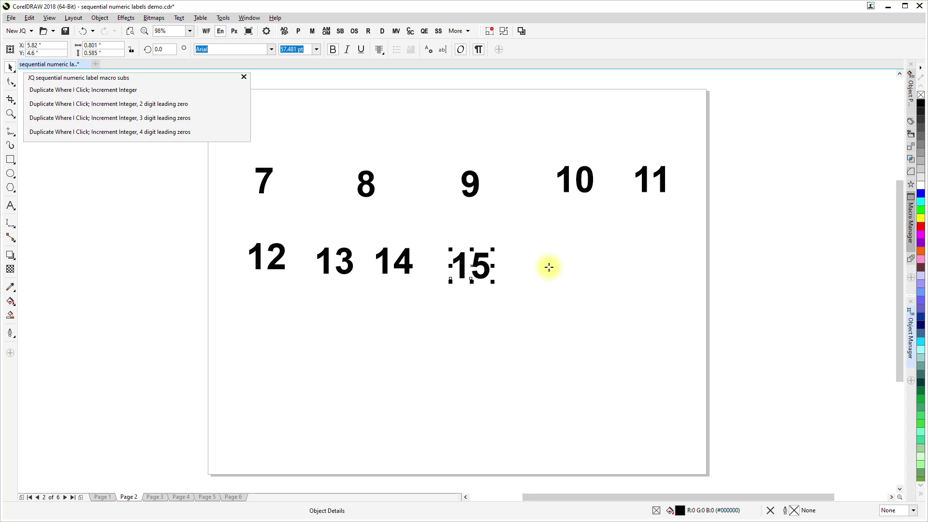
key(Escape)
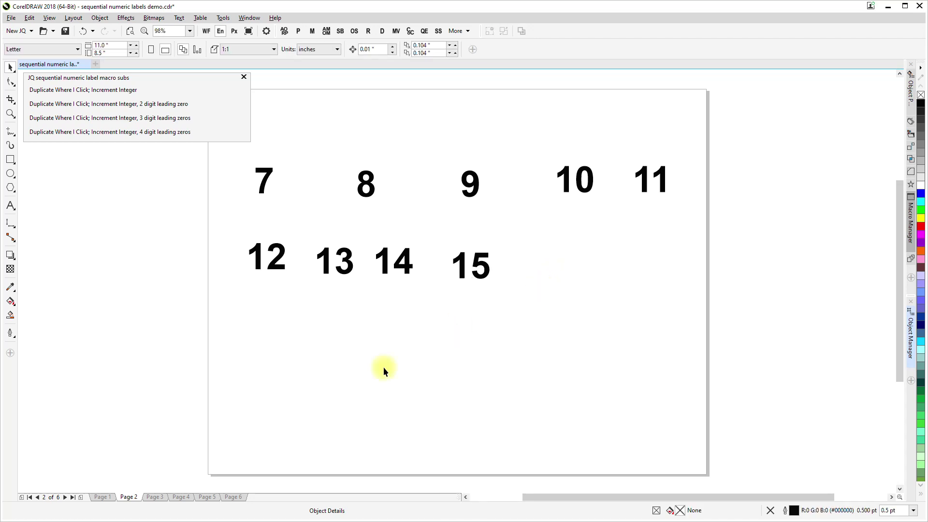
On Page 3, select the circle and its 7 label together.
click(154, 496)
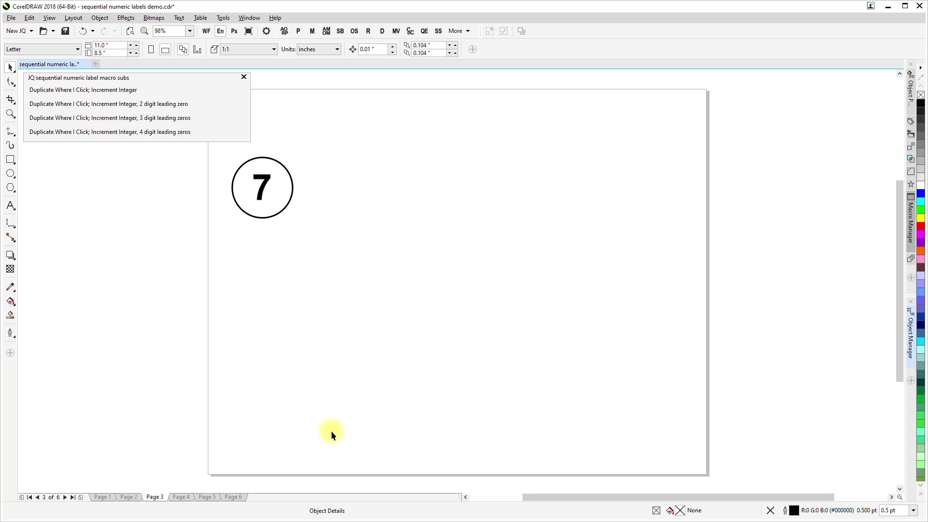
click(260, 192)
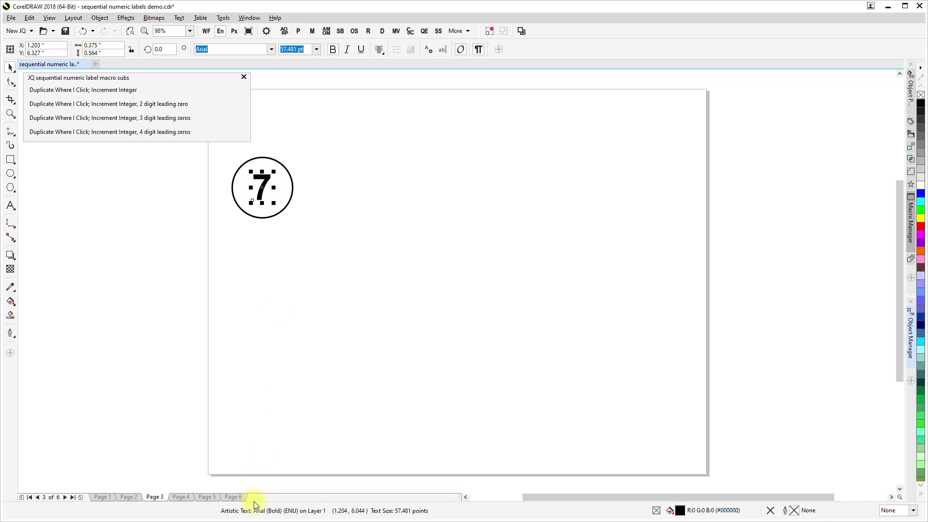
click(274, 215)
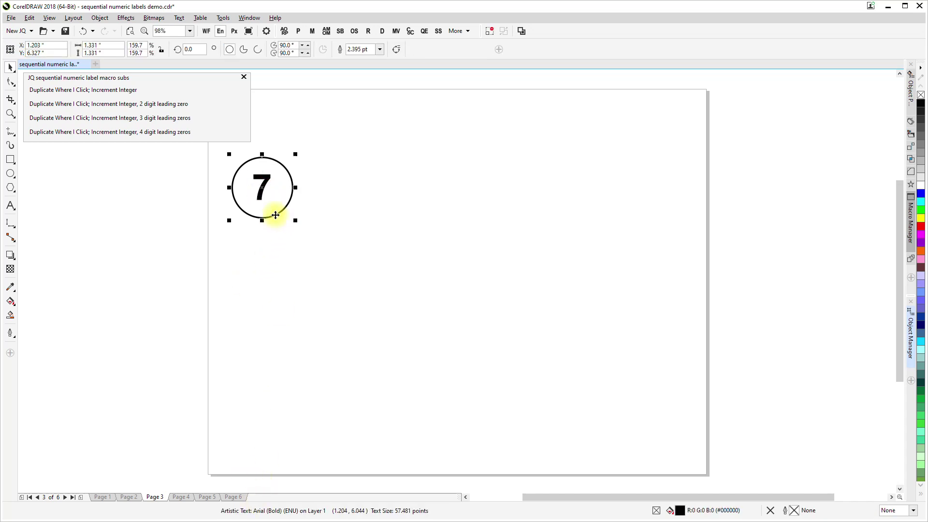
click(372, 266)
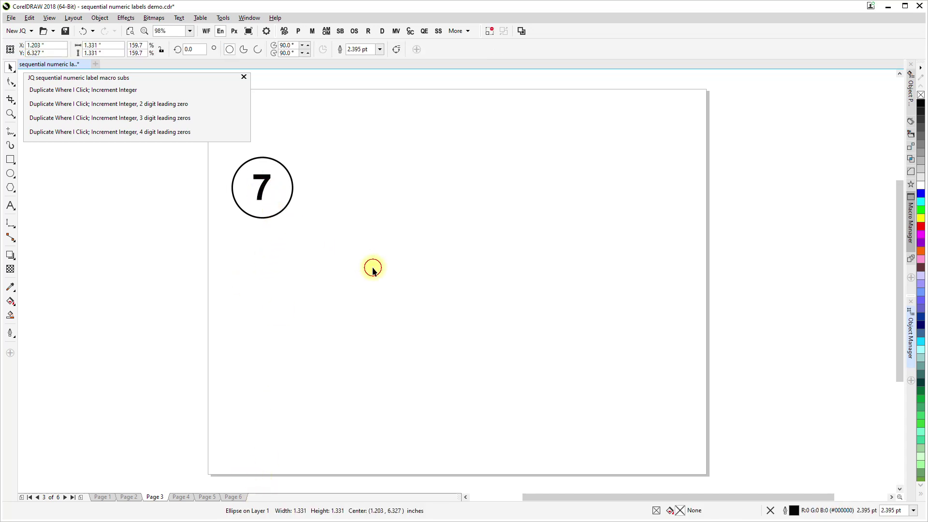
drag(215, 148, 318, 239)
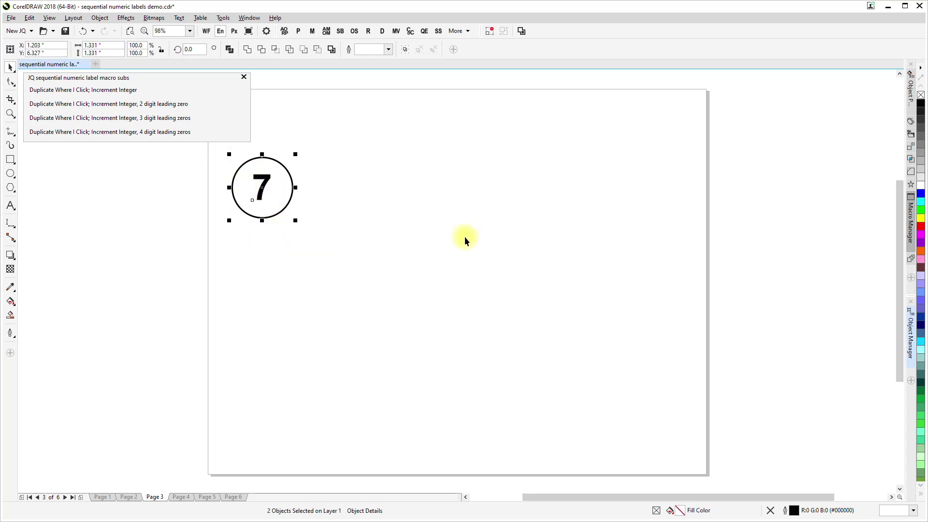
Run the 2 digit leading zero macro to place copies 08 through 13 around the page.
click(140, 103)
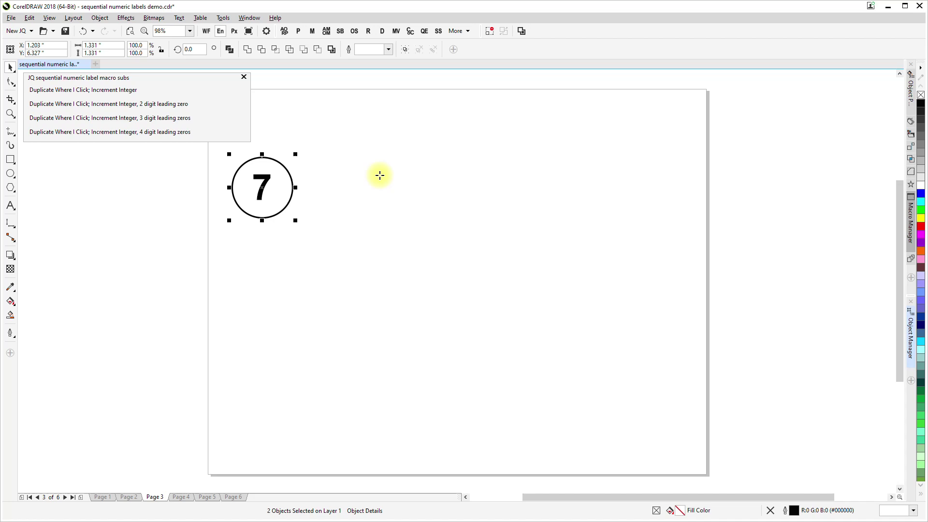
click(380, 175)
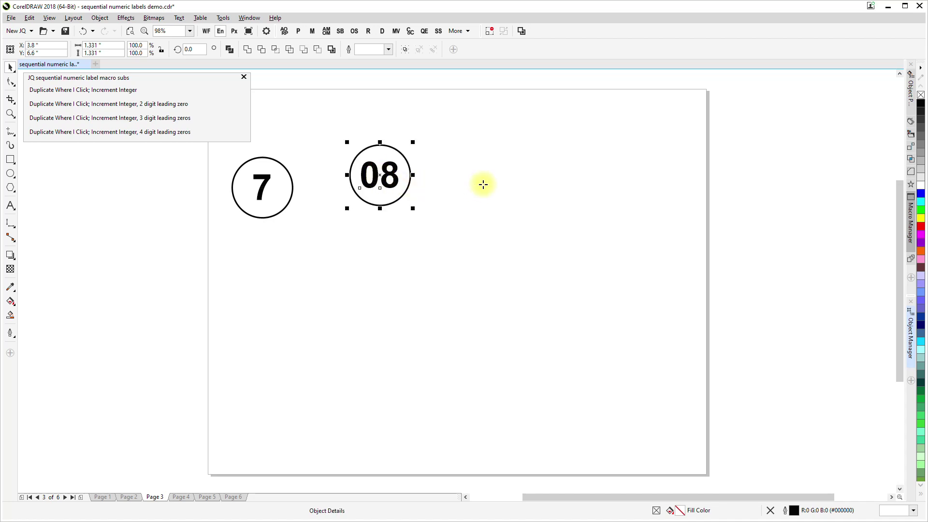
click(493, 170)
click(611, 166)
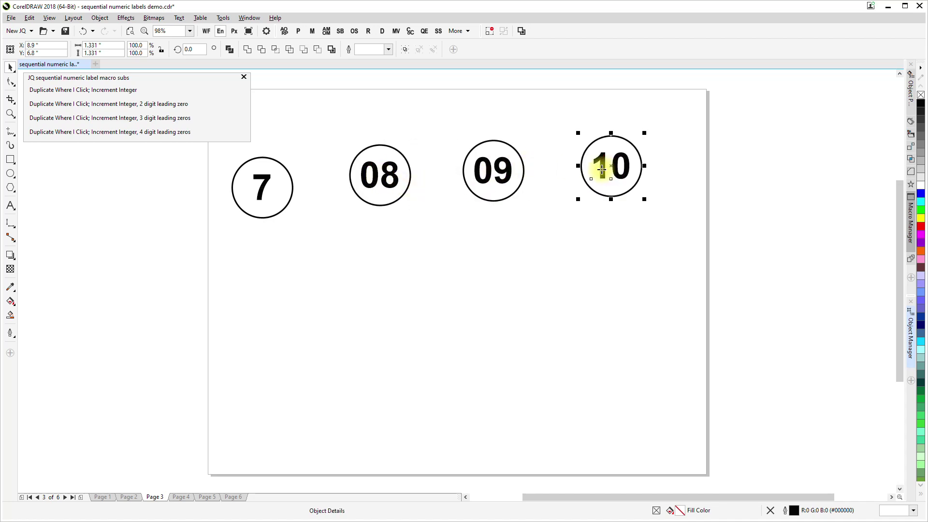
click(288, 280)
click(457, 302)
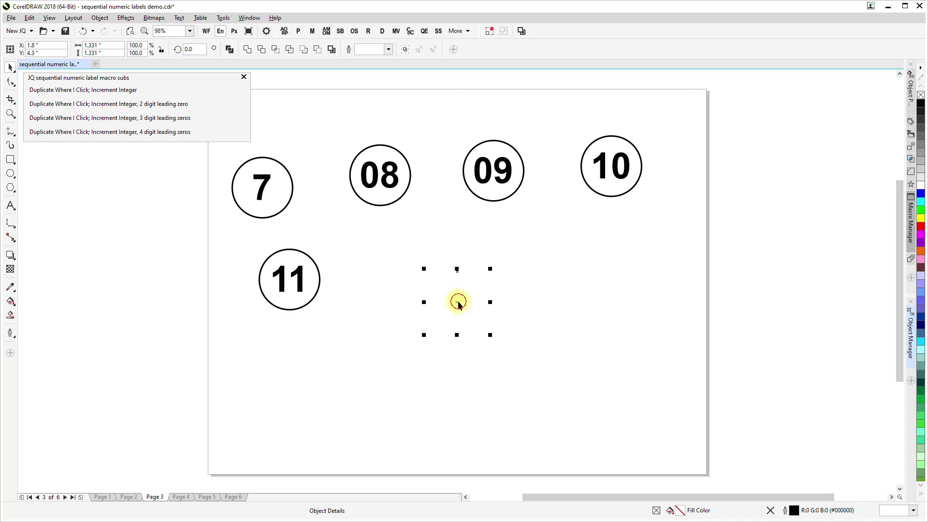
click(607, 317)
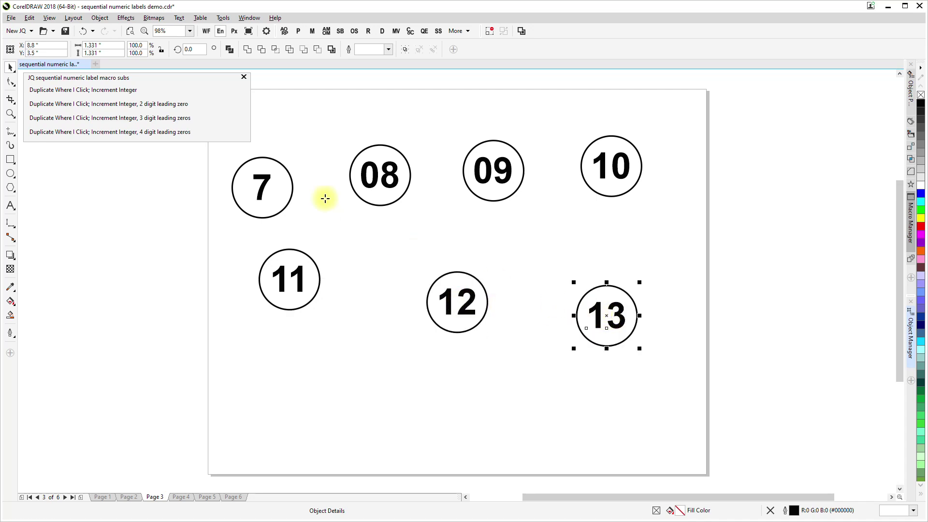
Stop the 2-digit numbering macro and move on to Page 4.
click(138, 106)
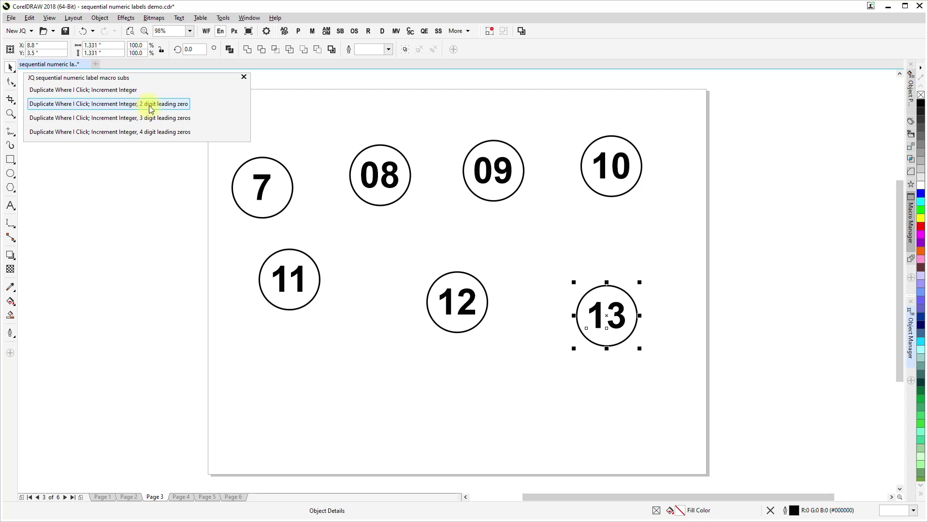
click(174, 108)
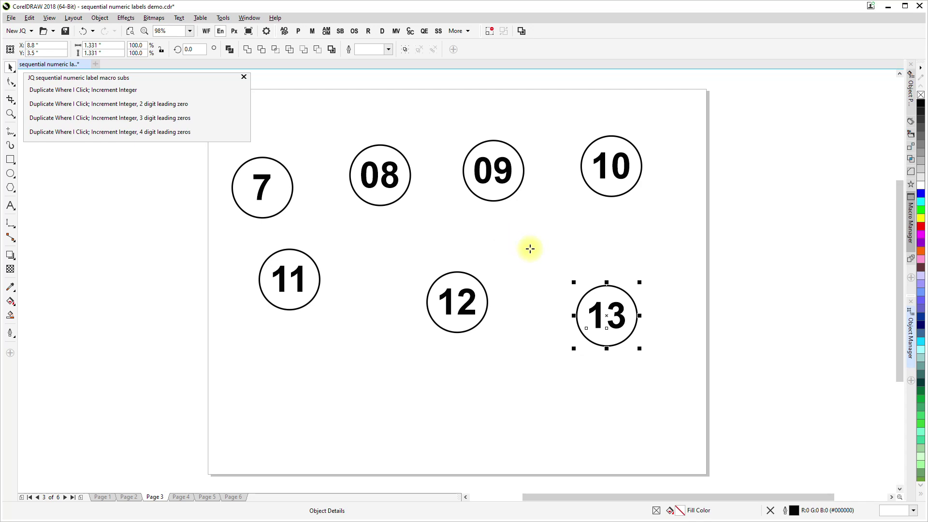
key(Escape)
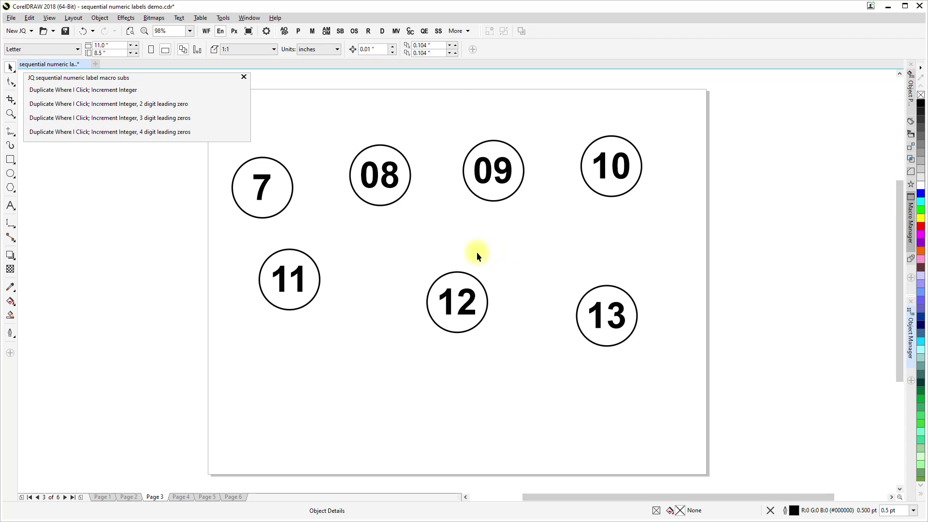
click(178, 497)
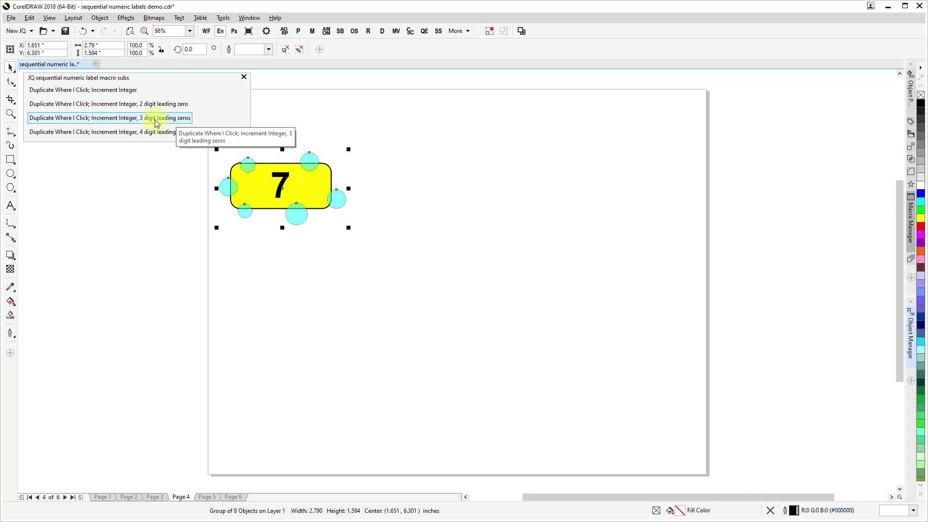
Place labels 008 through 014 with the 3 digit leading zeros macro, then stop it.
click(155, 120)
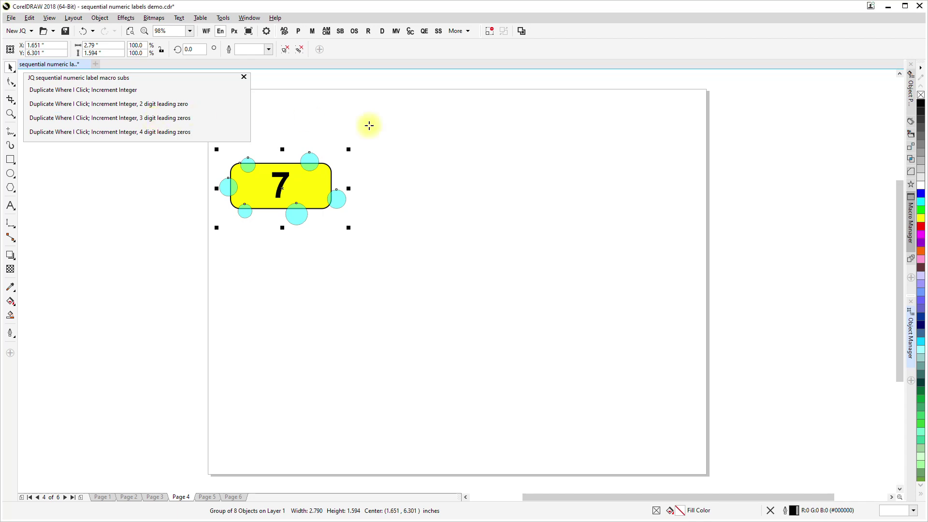
click(454, 175)
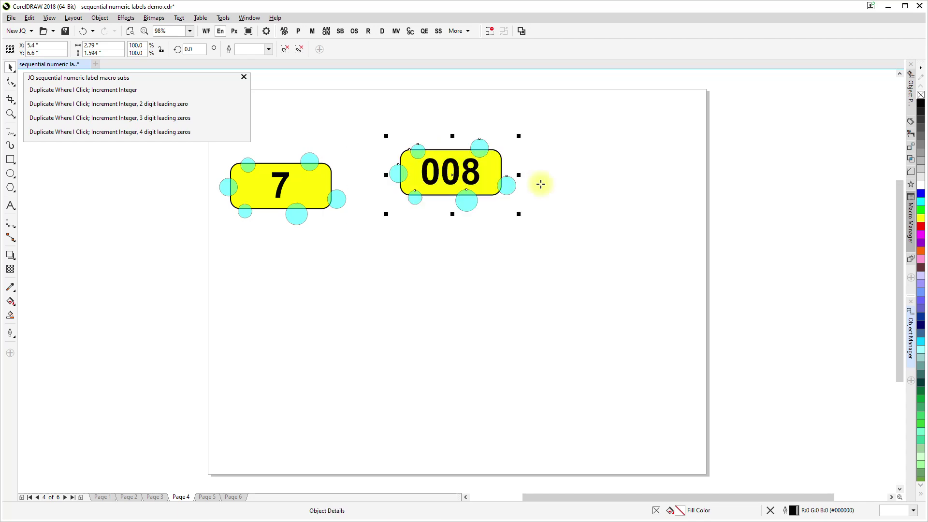
click(606, 208)
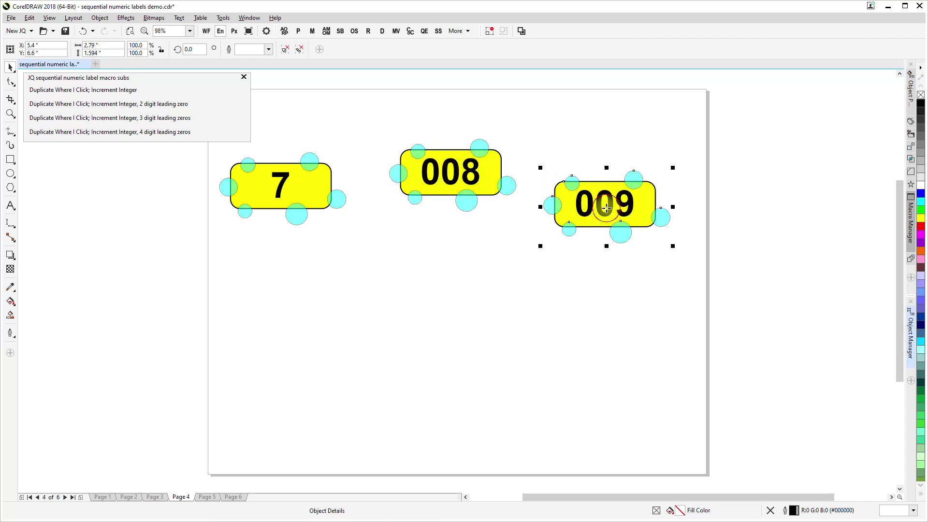
click(284, 297)
click(428, 297)
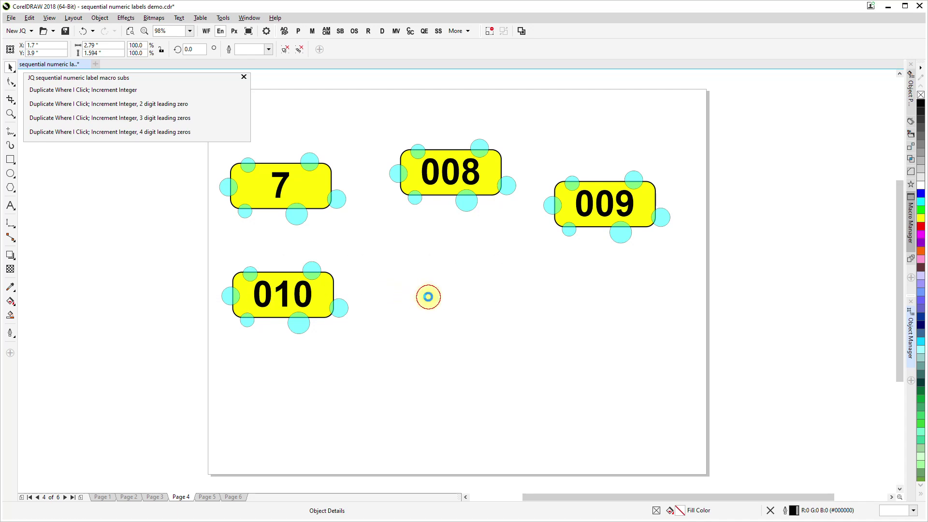
click(570, 324)
click(294, 395)
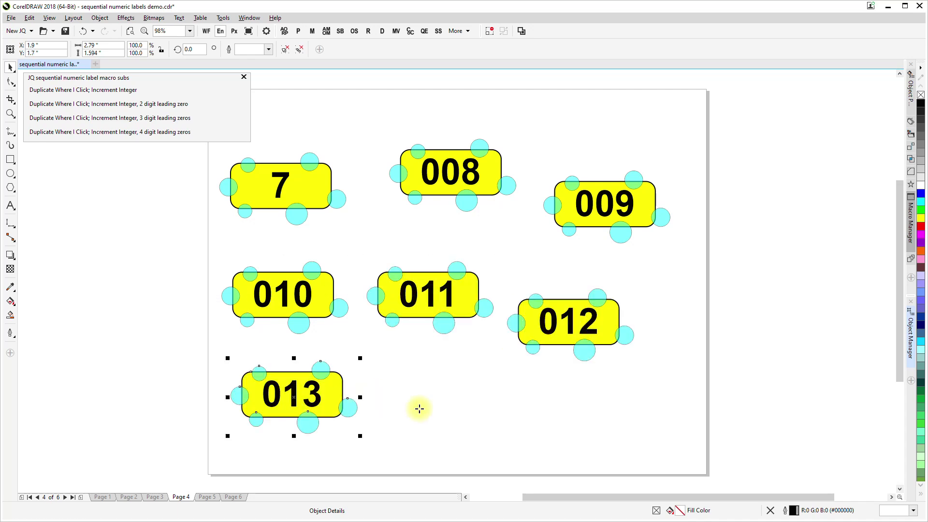
click(429, 413)
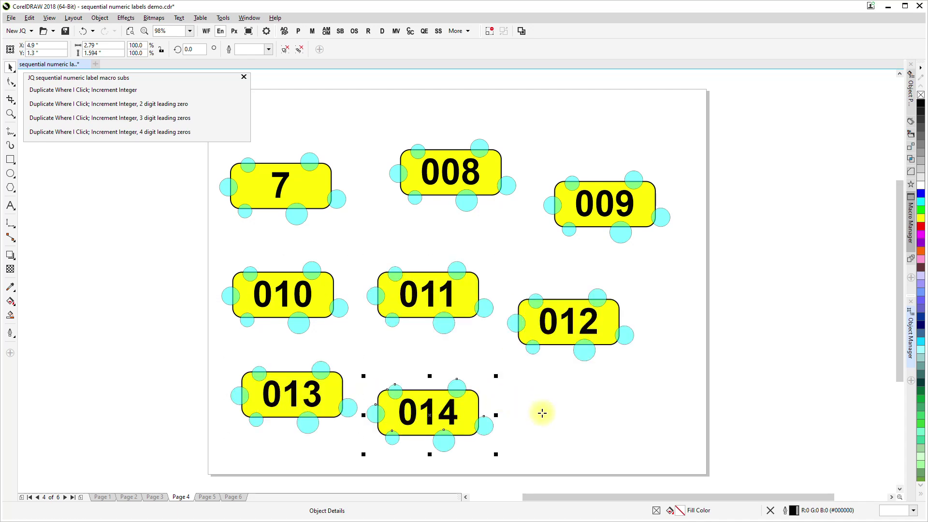
key(Escape)
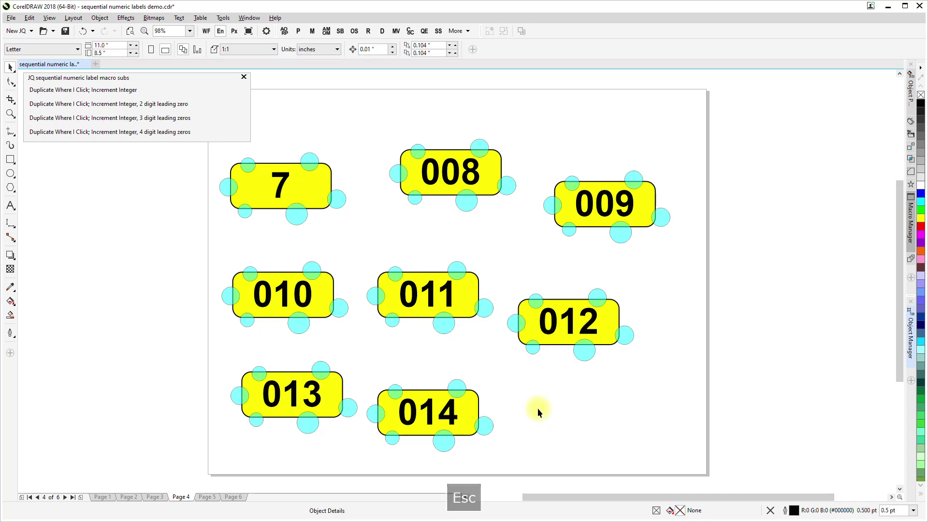
click(203, 497)
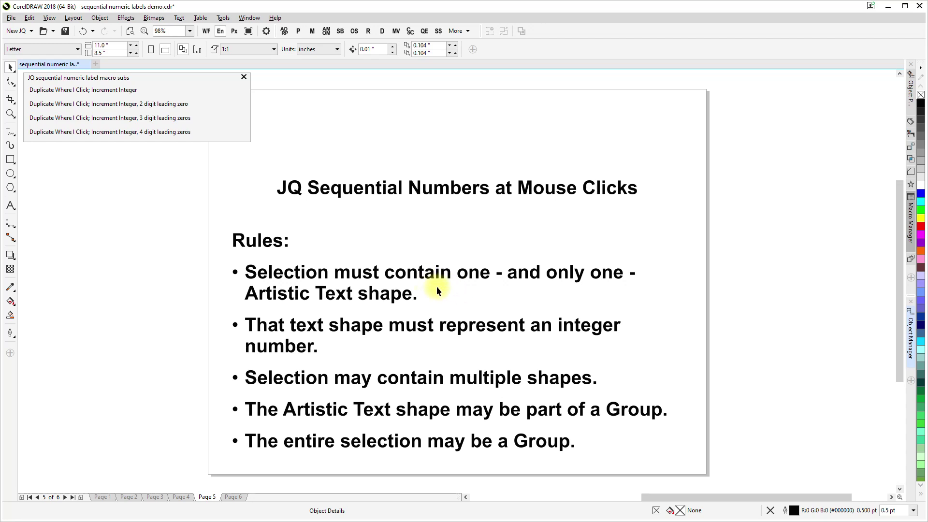
Switch to Page 6 showing the macro's four-step workflow.
click(234, 497)
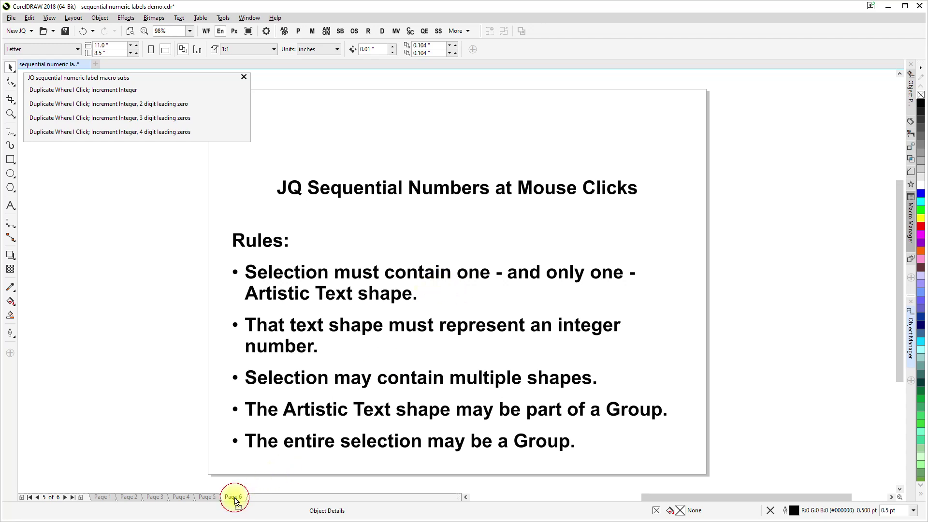